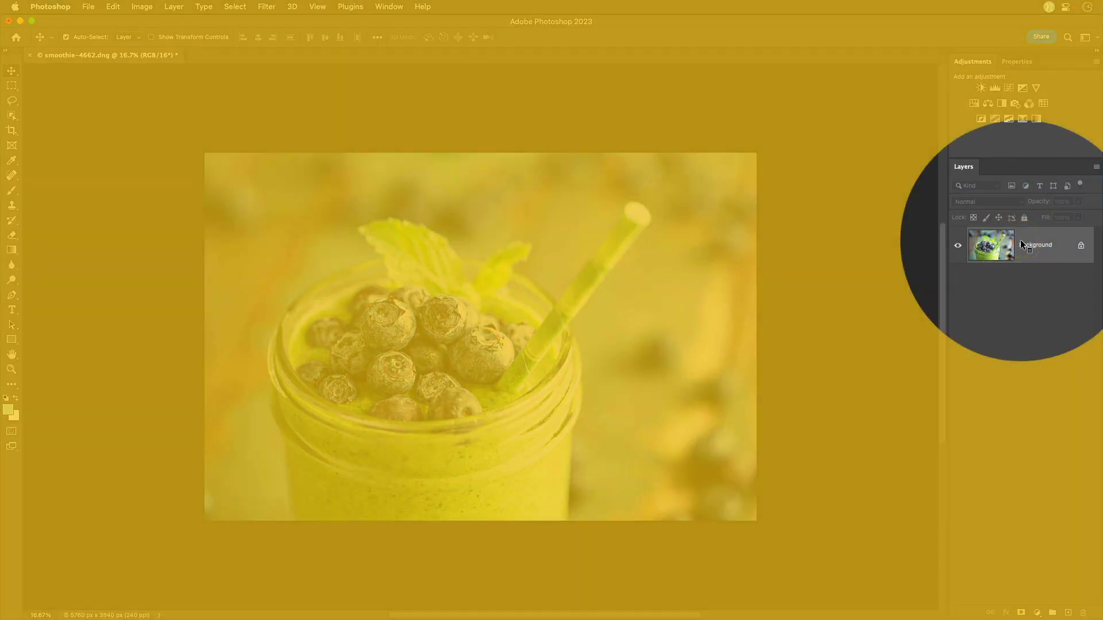
# - Select the Background layer and switch to the Rectangle Tool from the shape tool group
pyautogui.click(1020, 242)
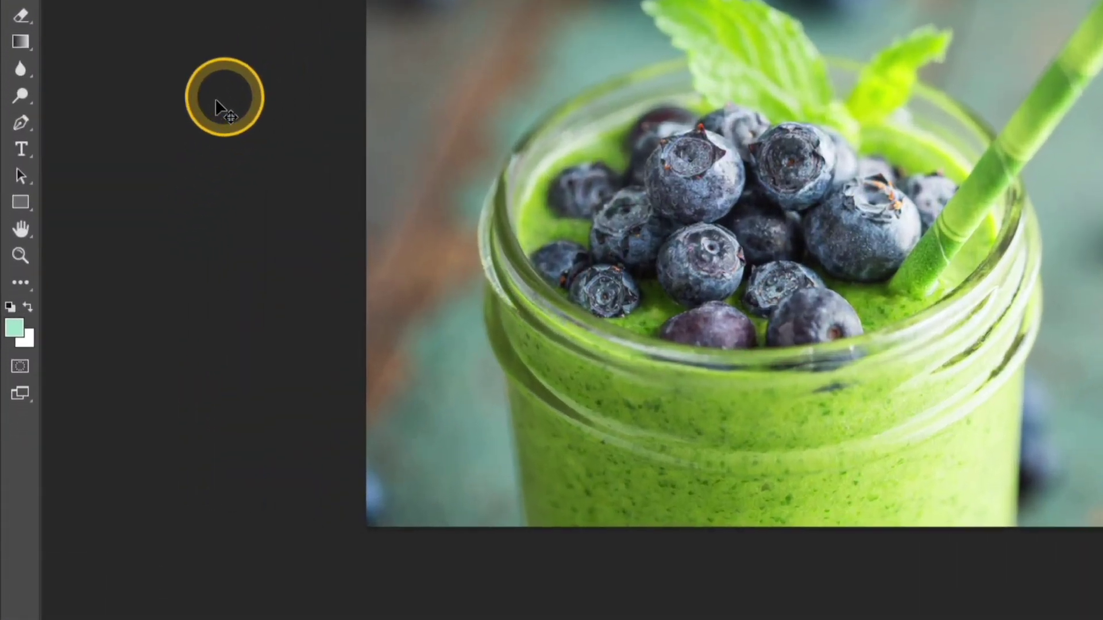
pyautogui.click(24, 200)
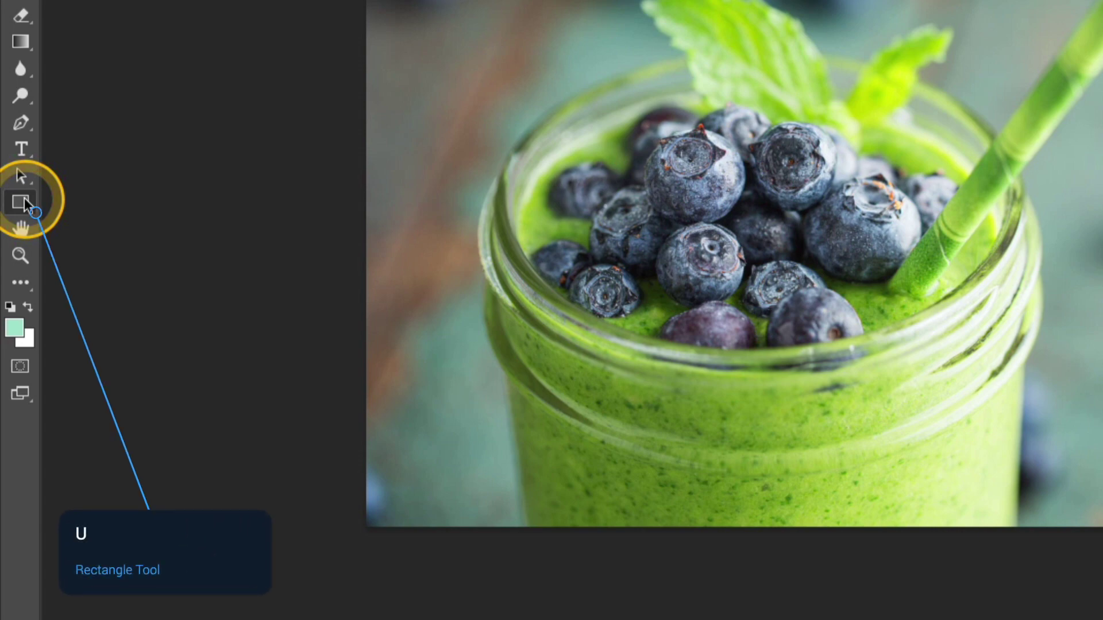
pyautogui.rightClick(24, 199)
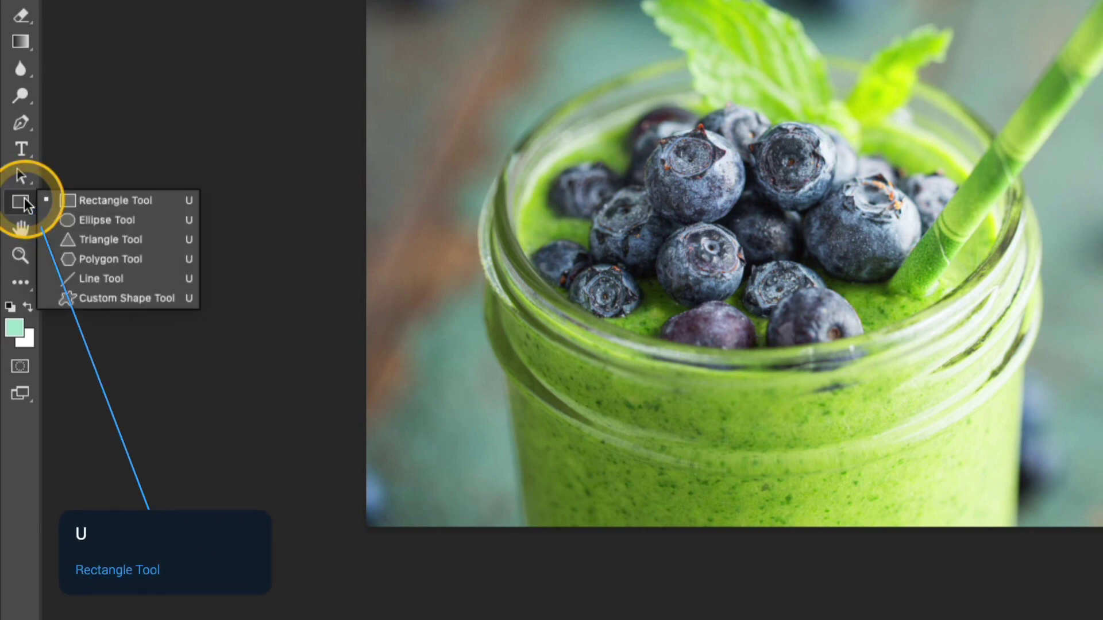
pyautogui.click(163, 201)
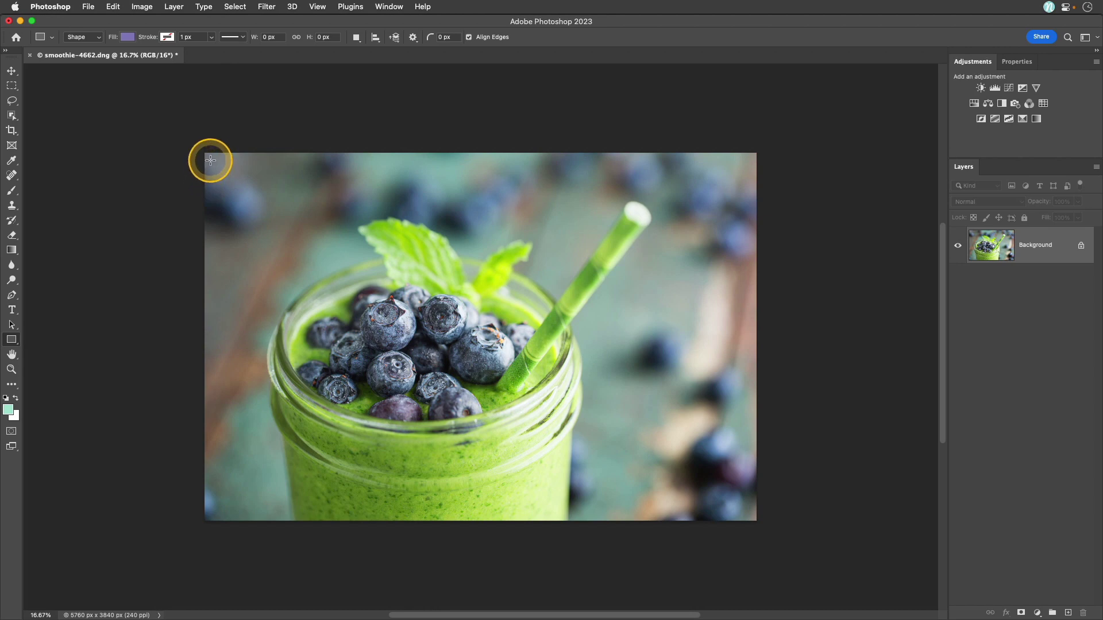
# - Draw a 5663 × 3711 px purple rectangle from the photo's top-left corner and check its fill and stroke colours
pyautogui.moveTo(210, 159); pyautogui.dragTo(750, 513)
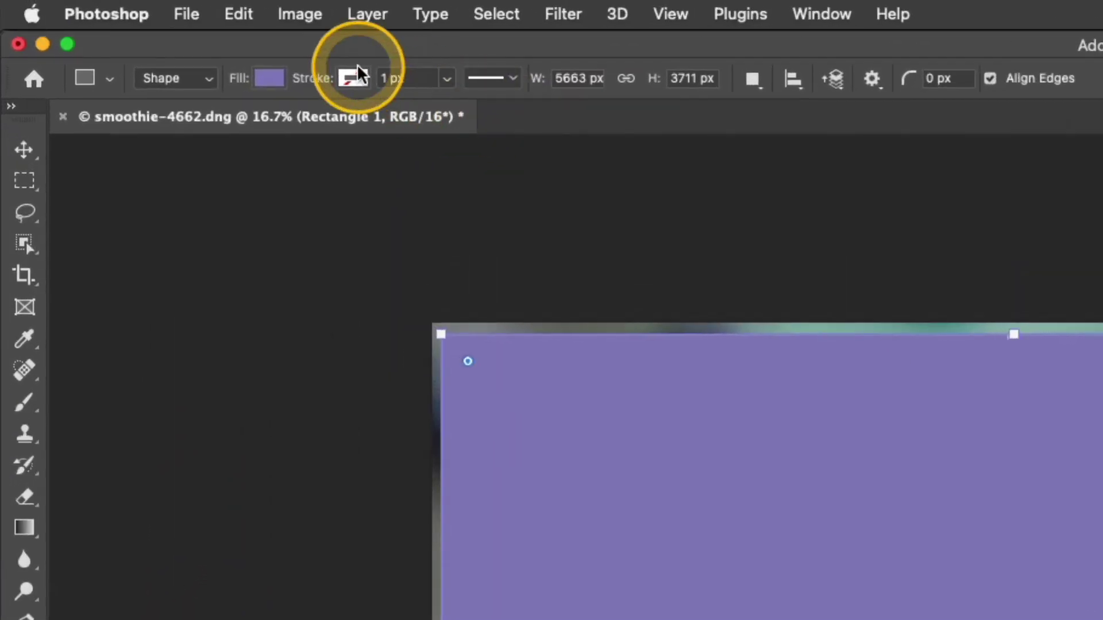
pyautogui.click(269, 79)
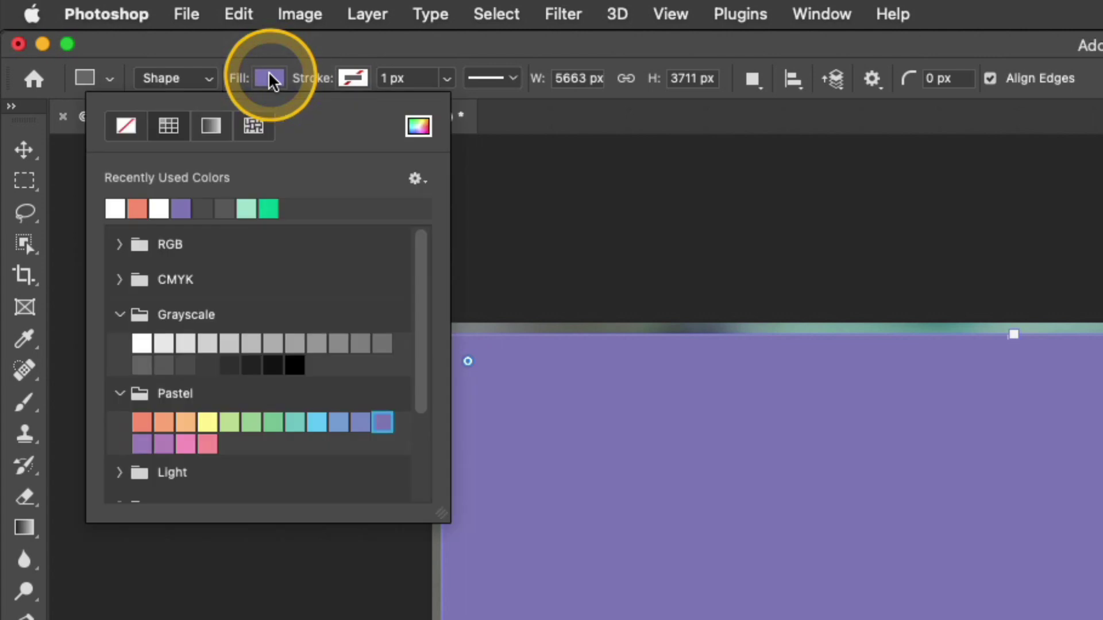
pyautogui.click(352, 79)
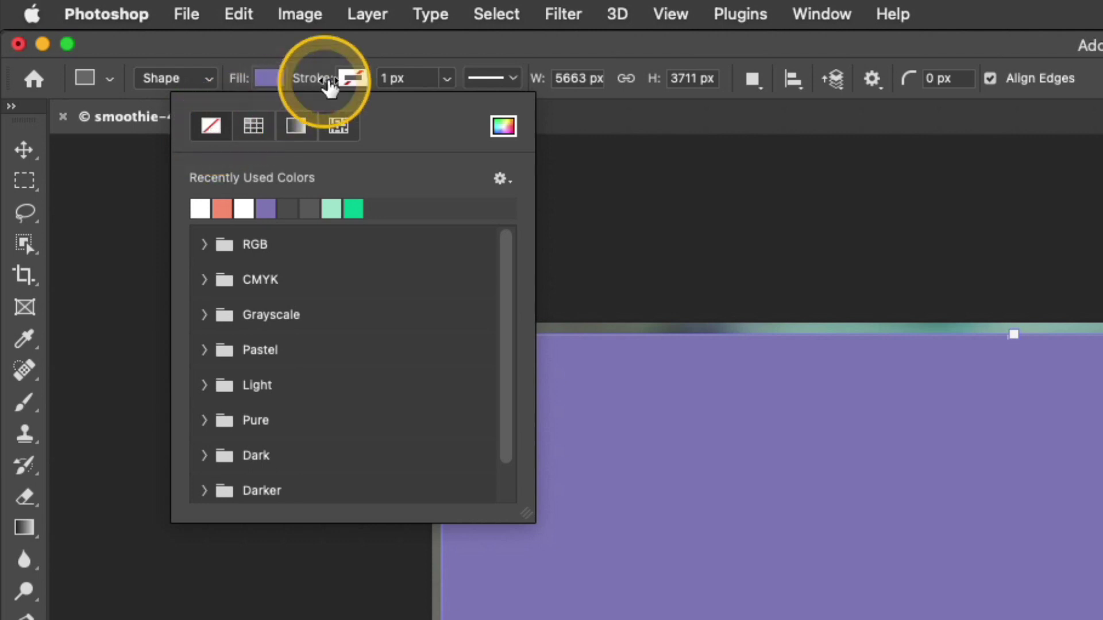
pyautogui.click(352, 78)
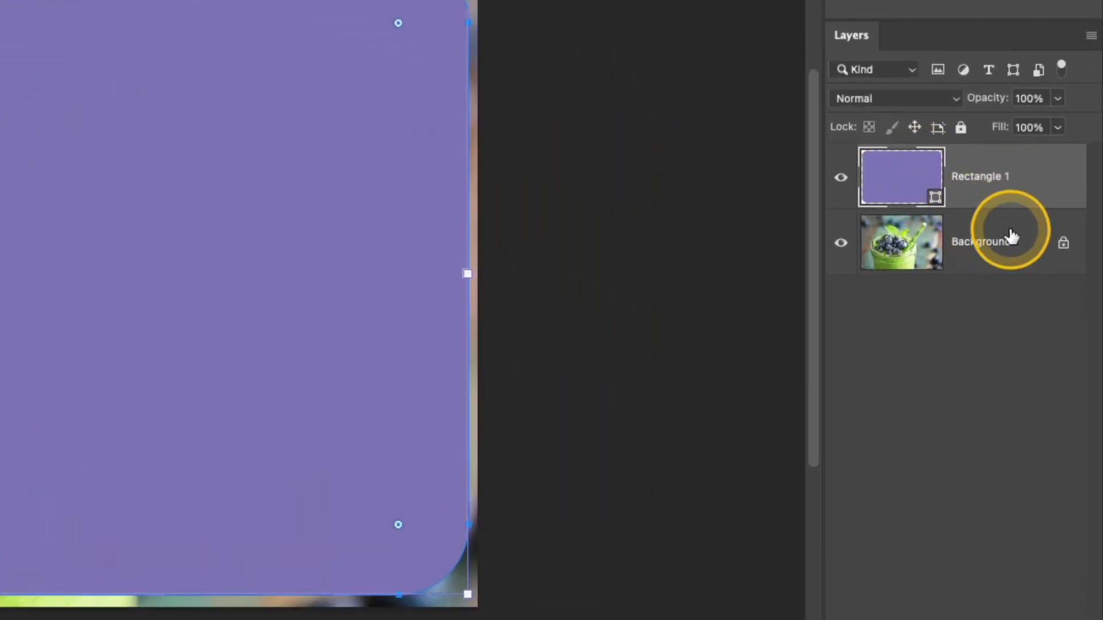
# - Unlock the Background photo layer so it becomes Layer 0
pyautogui.click(1064, 247)
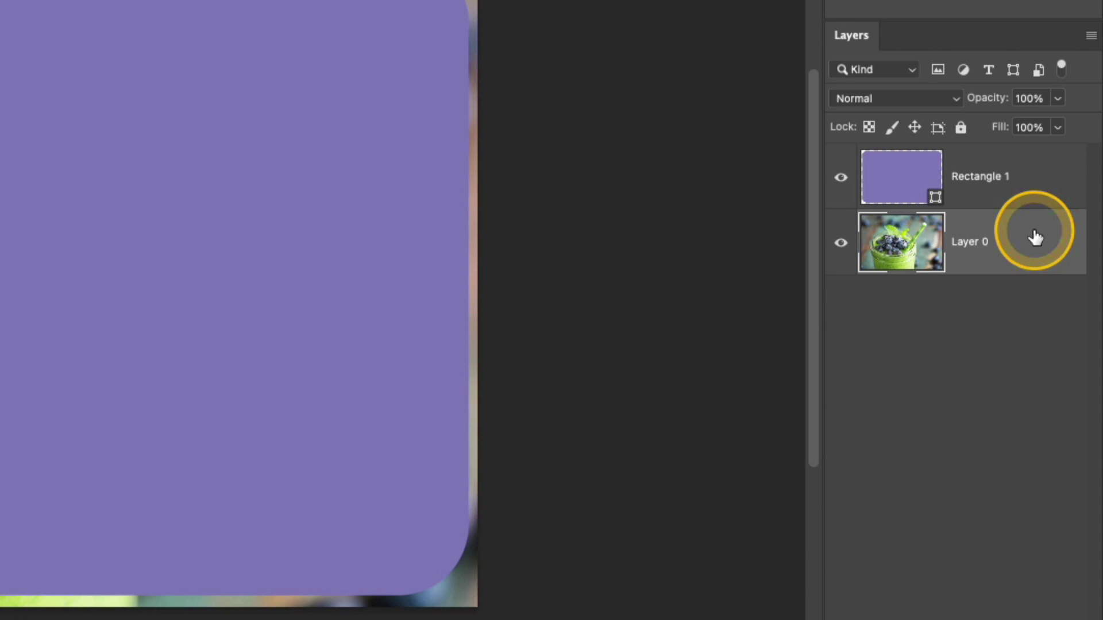
# - Move Layer 0 above Rectangle 1 and make it a clipping mask on the rectangle
pyautogui.moveTo(1035, 237); pyautogui.dragTo(1018, 164)
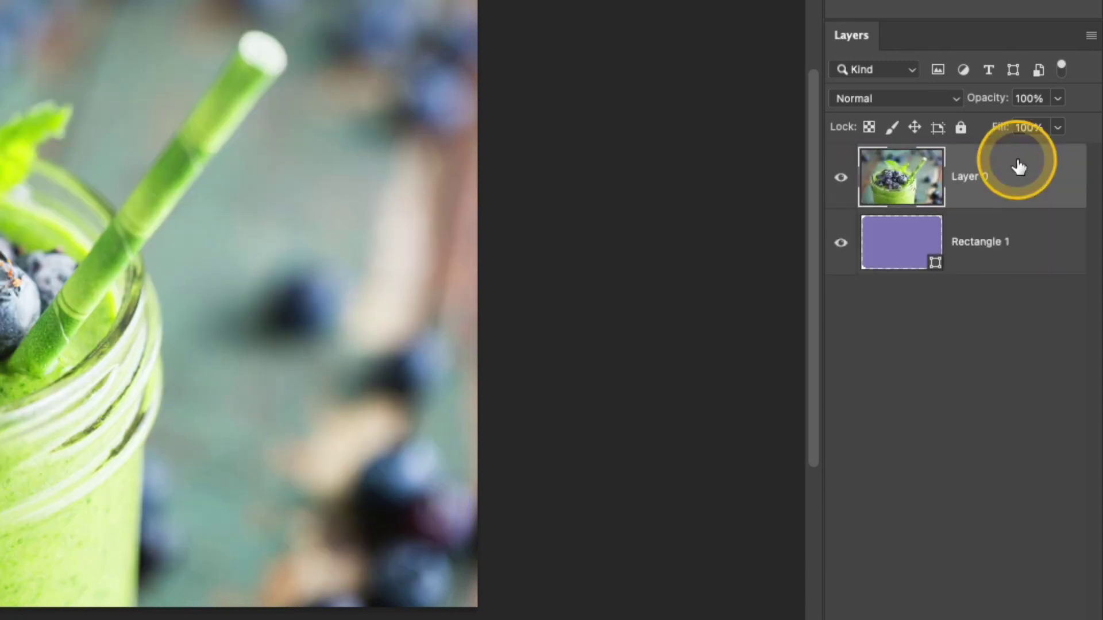
pyautogui.keyDown('alt'); pyautogui.click(1028, 208); pyautogui.keyUp('alt')
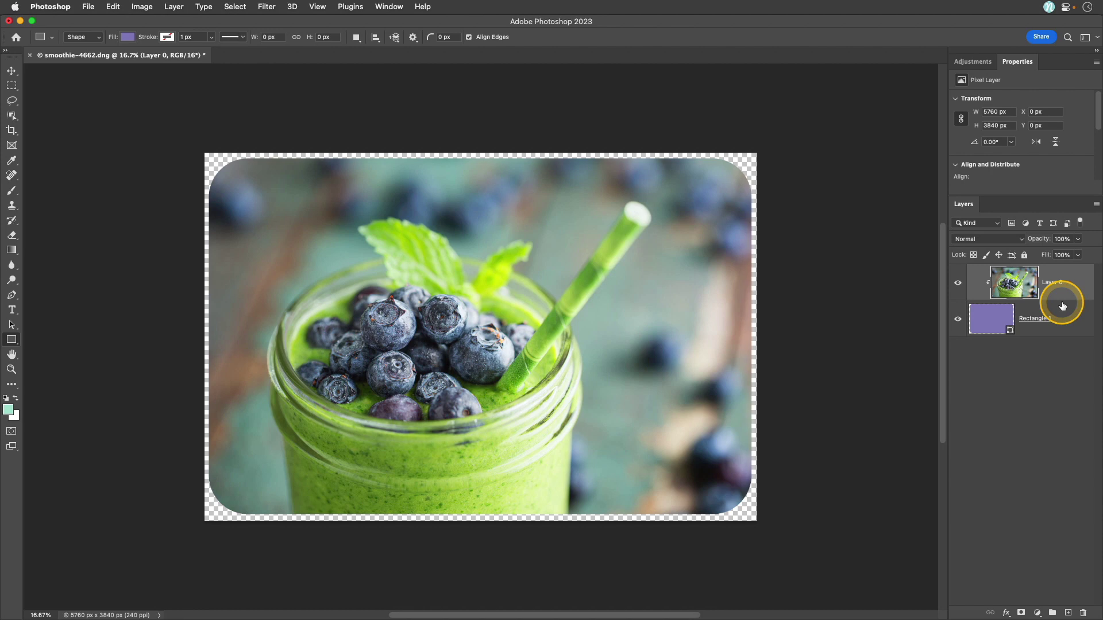
# - Select the Rectangle 1 shape layer in the Layers panel
pyautogui.click(1064, 315)
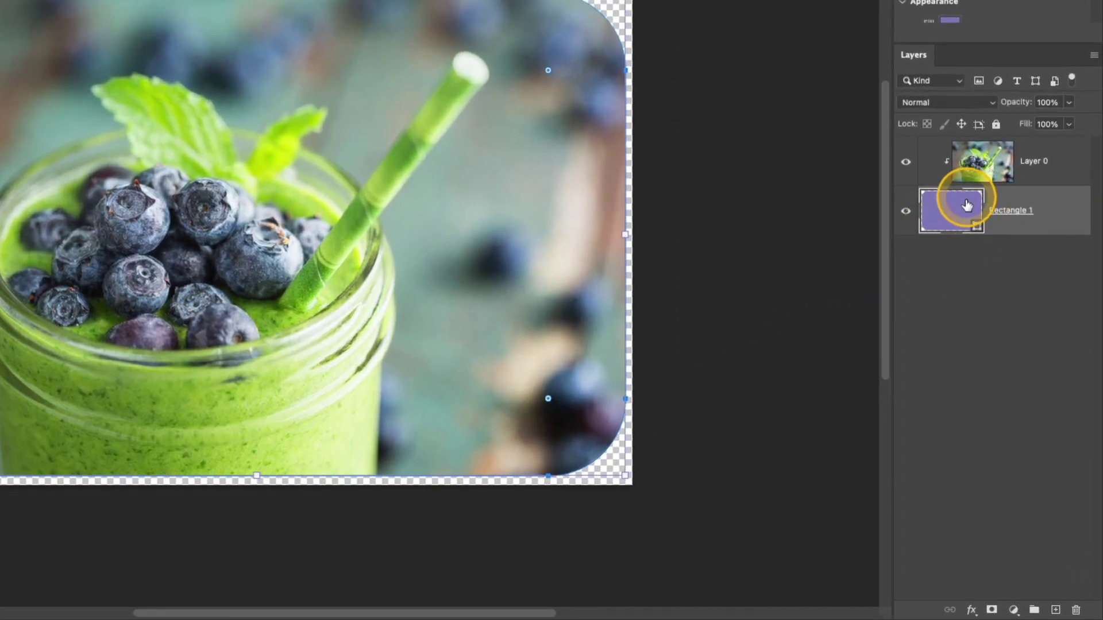
# - Add a Layer Style Stroke to Rectangle 1: 73 px, position Inside, colour black 000000
pyautogui.doubleClick(1061, 212)
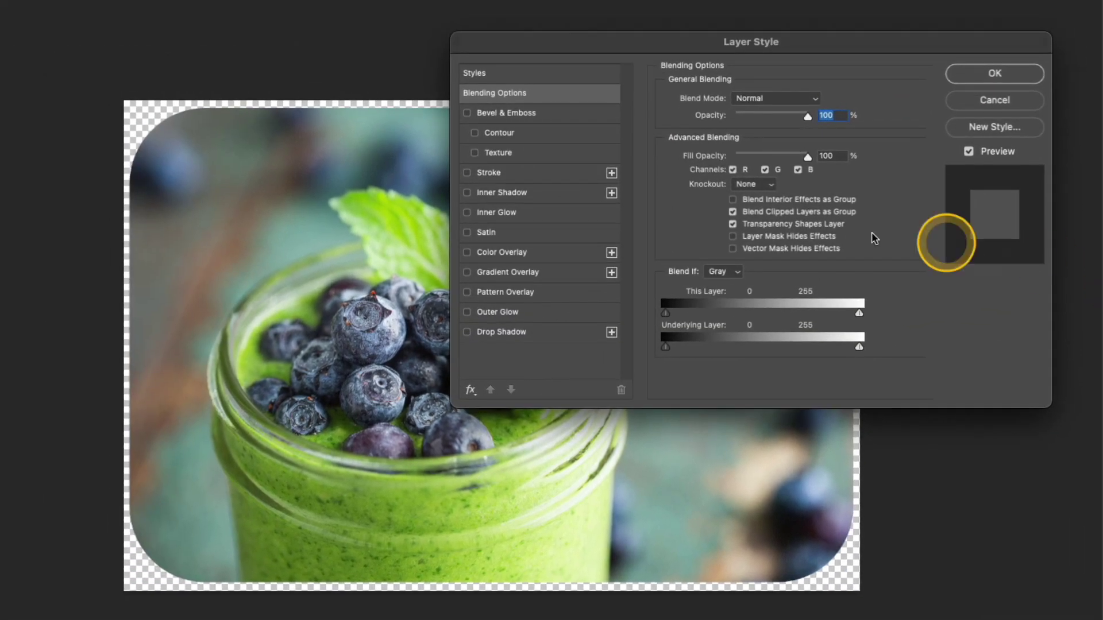
pyautogui.click(491, 172)
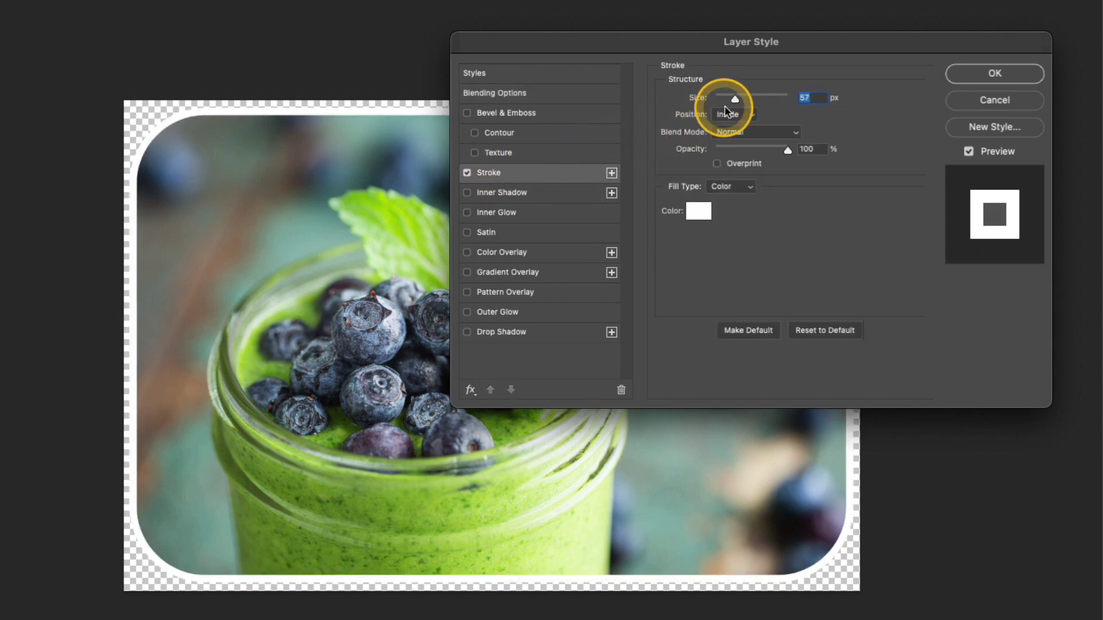
pyautogui.moveTo(734, 98); pyautogui.dragTo(737, 102)
pyautogui.click(745, 116)
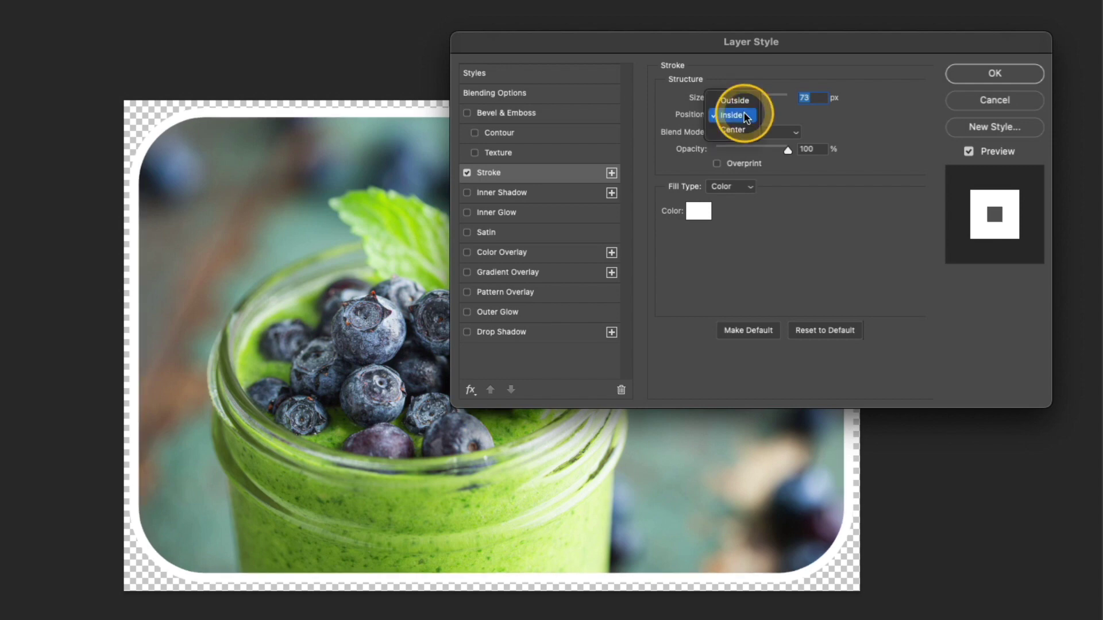
pyautogui.click(744, 116)
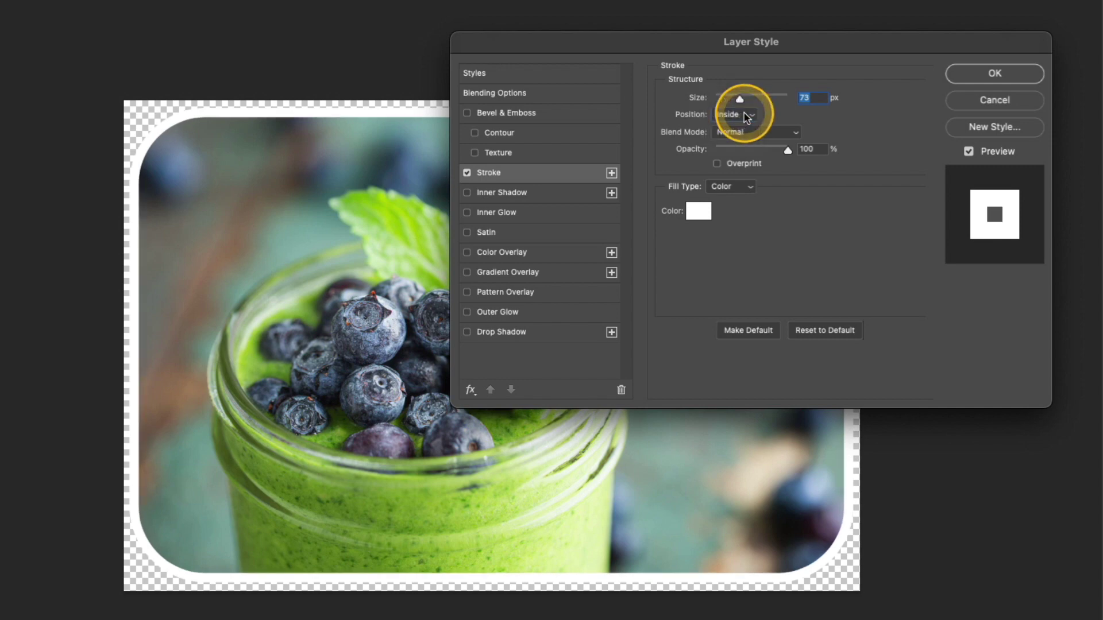
pyautogui.click(699, 212)
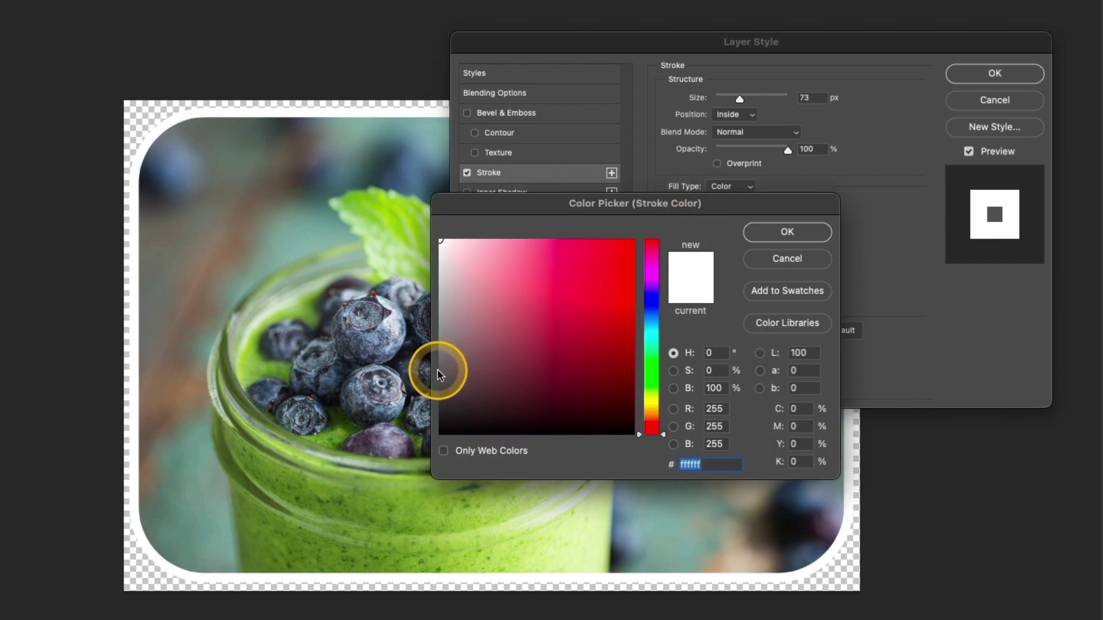
pyautogui.moveTo(446, 372); pyautogui.dragTo(419, 458)
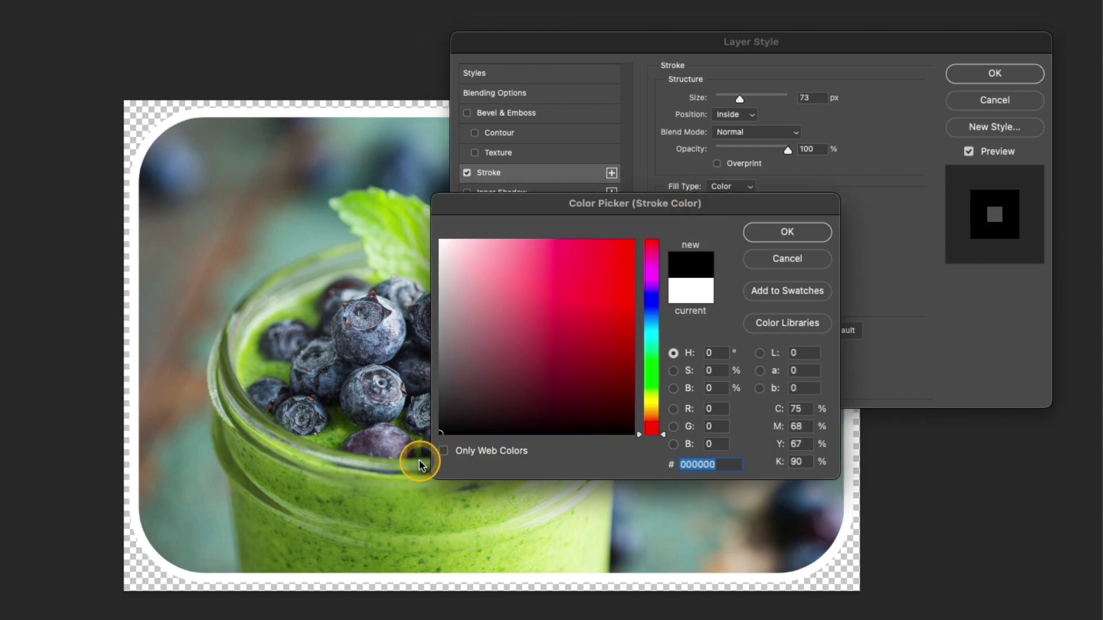
pyautogui.click(783, 232)
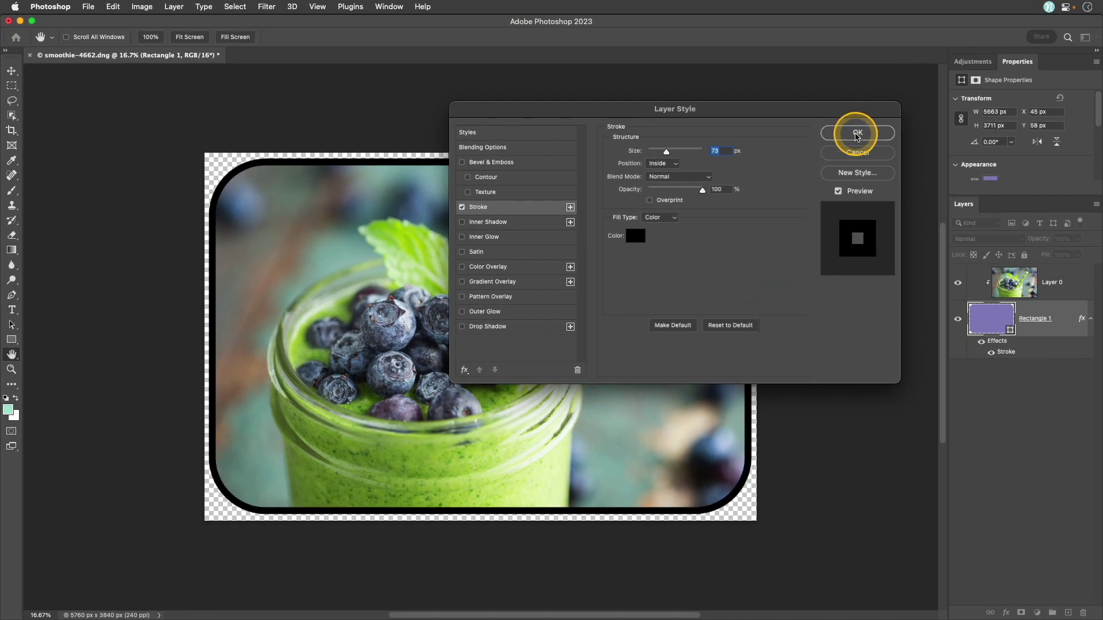
pyautogui.click(857, 133)
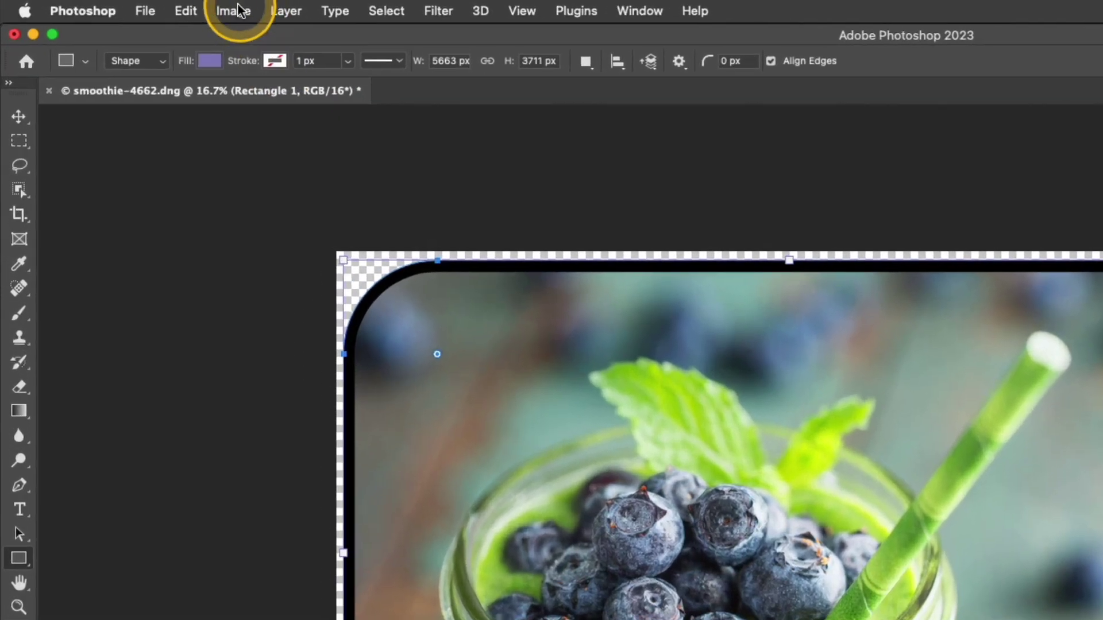
# - Trim transparent pixels from the top, bottom, left and right of the canvas
pyautogui.click(141, 6)
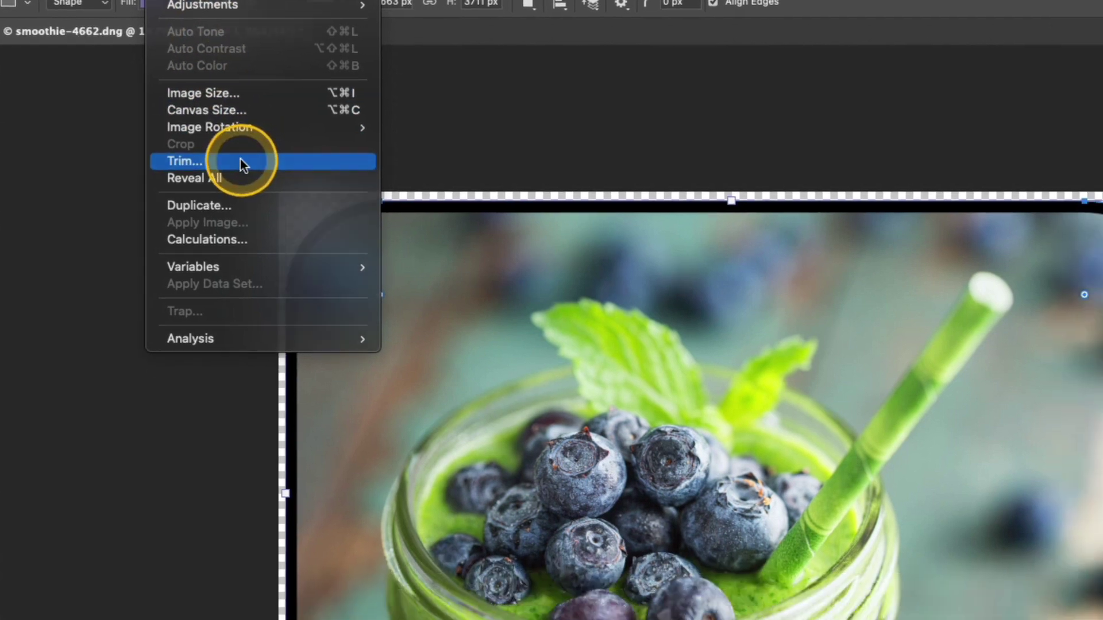
pyautogui.click(300, 221)
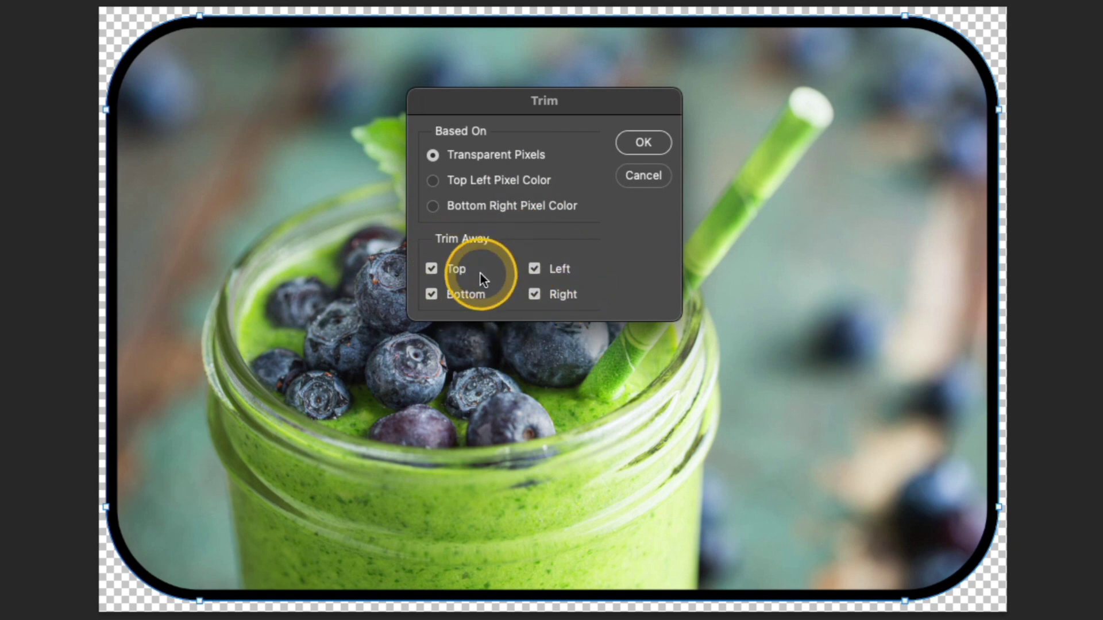
pyautogui.click(643, 142)
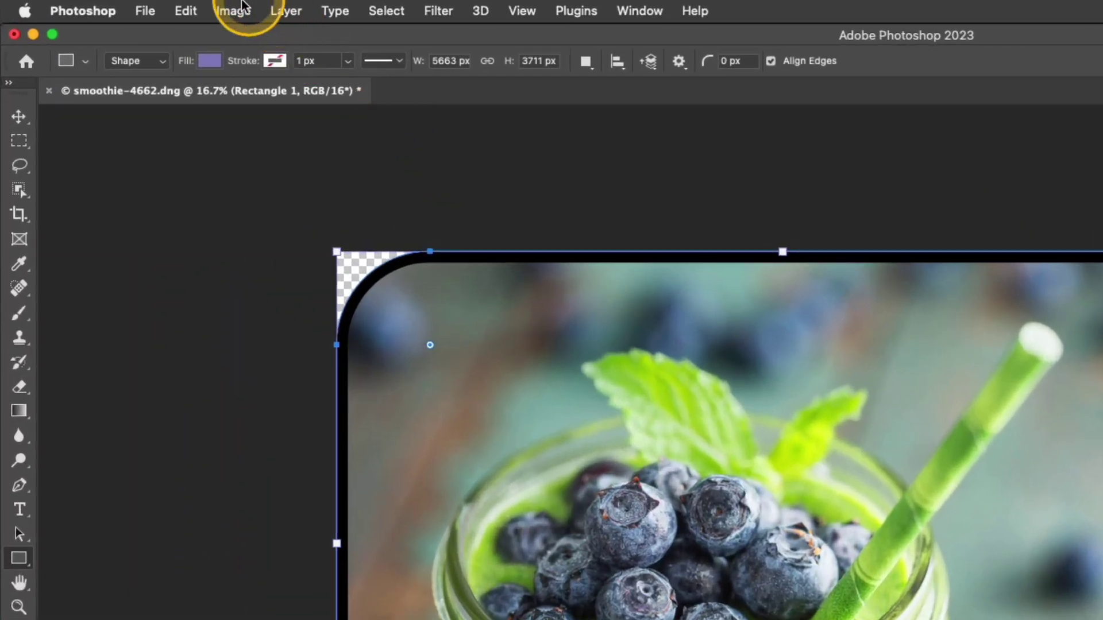
# - Set the image size to 72 ppi and 2000 px wide (2000 × 1311), then fit it on screen
pyautogui.click(141, 7)
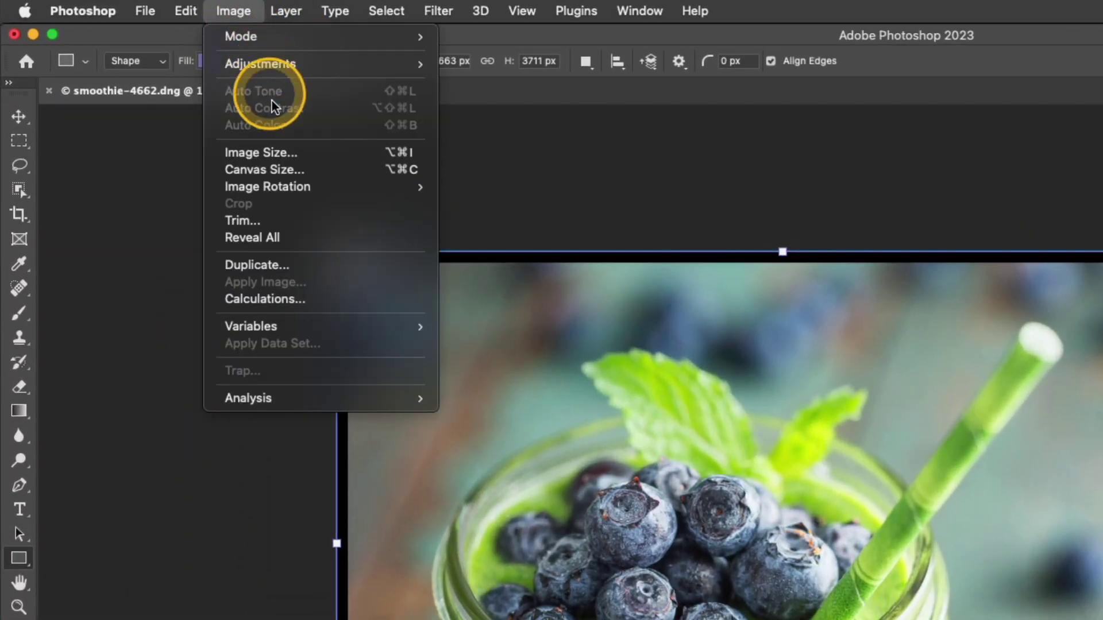
pyautogui.click(285, 153)
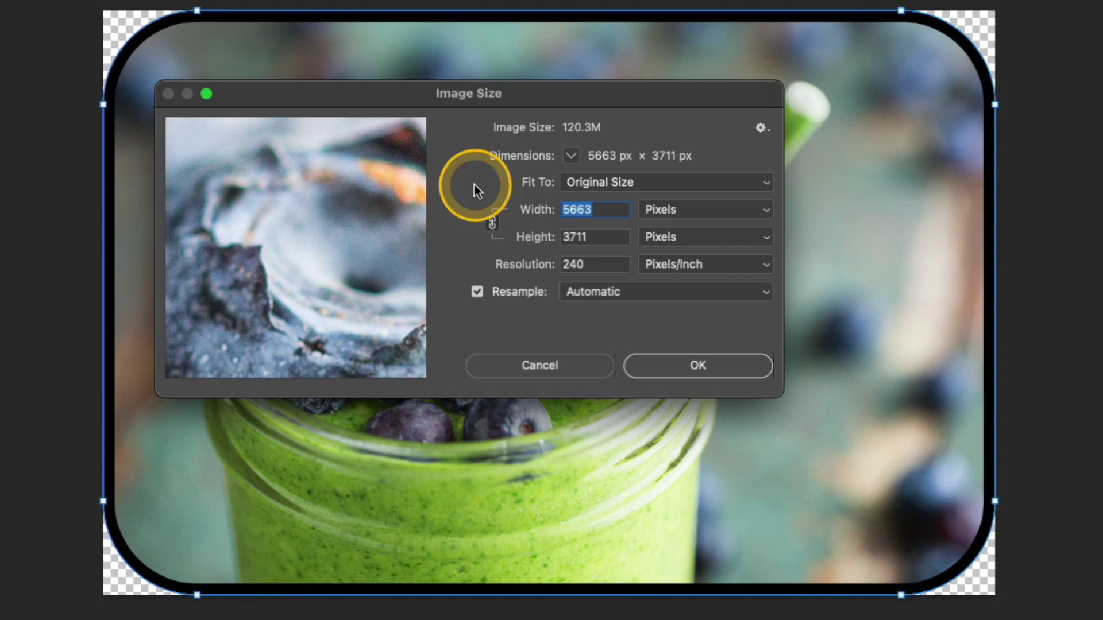
pyautogui.doubleClick(577, 263)
pyautogui.write('72')
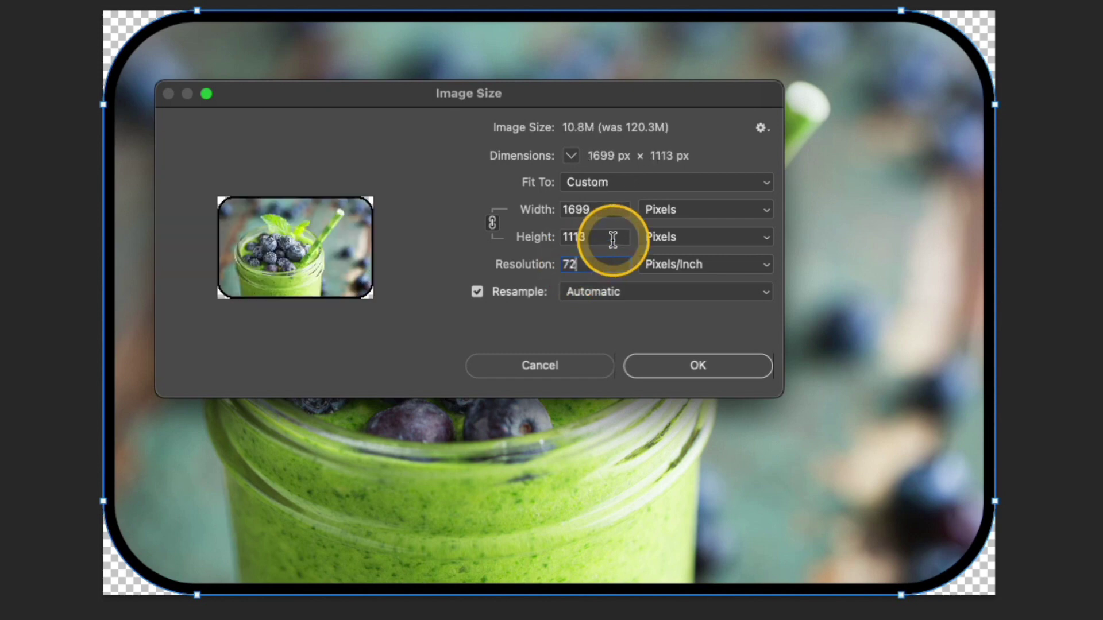
pyautogui.doubleClick(597, 209)
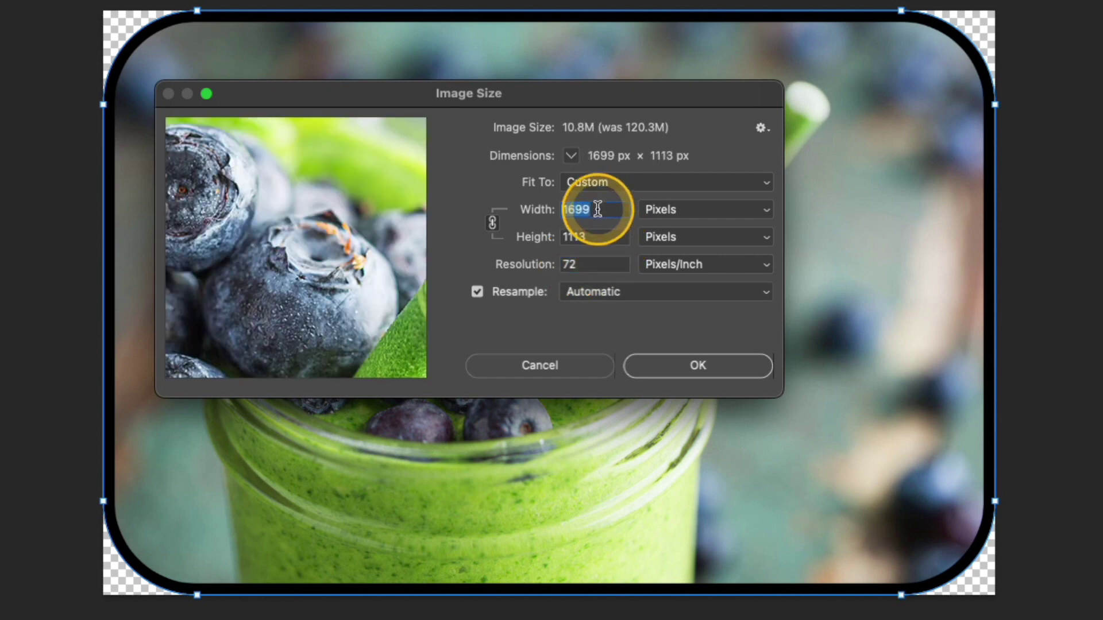
pyautogui.write('2000')
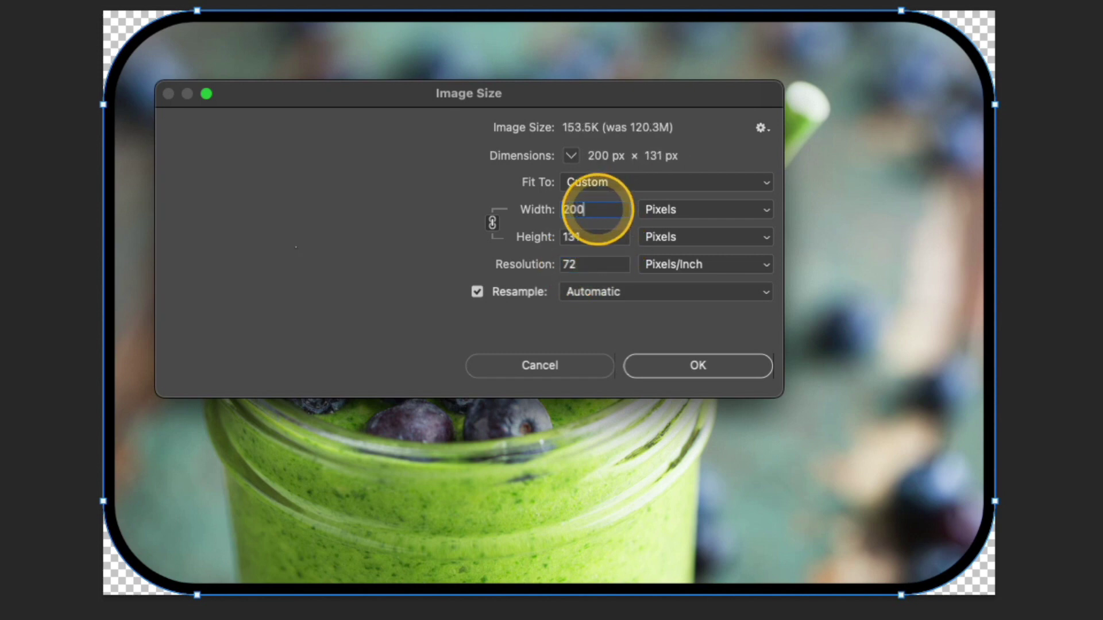
pyautogui.click(696, 365)
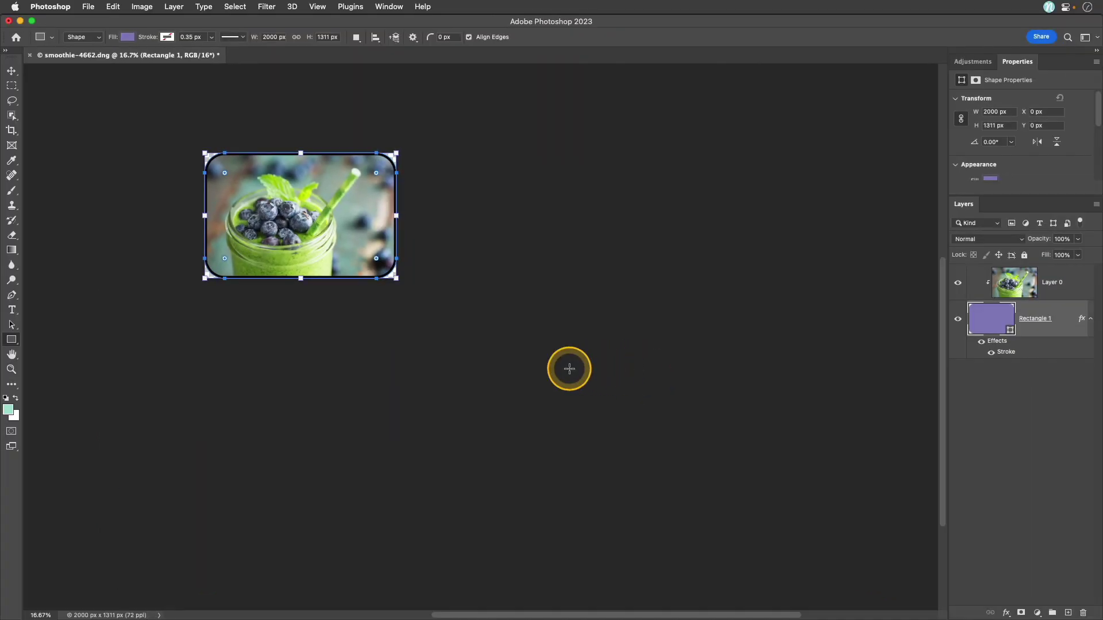
pyautogui.press('super+0')
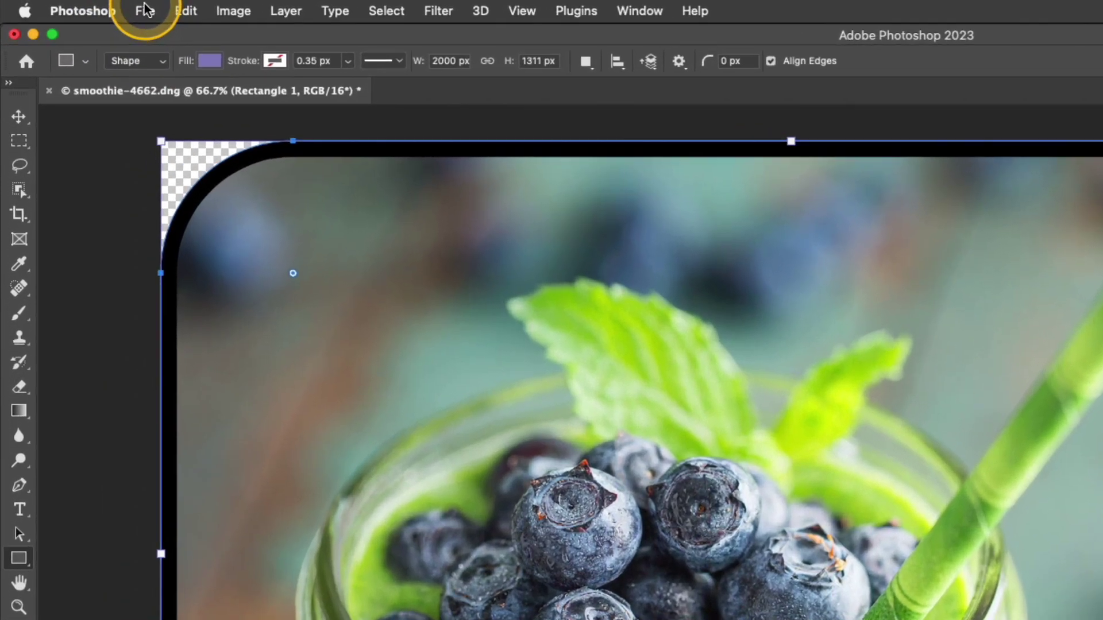
# - Save a copy as smoothie-4662-Edit.png in PNG format to the Pictures folder
pyautogui.click(88, 6)
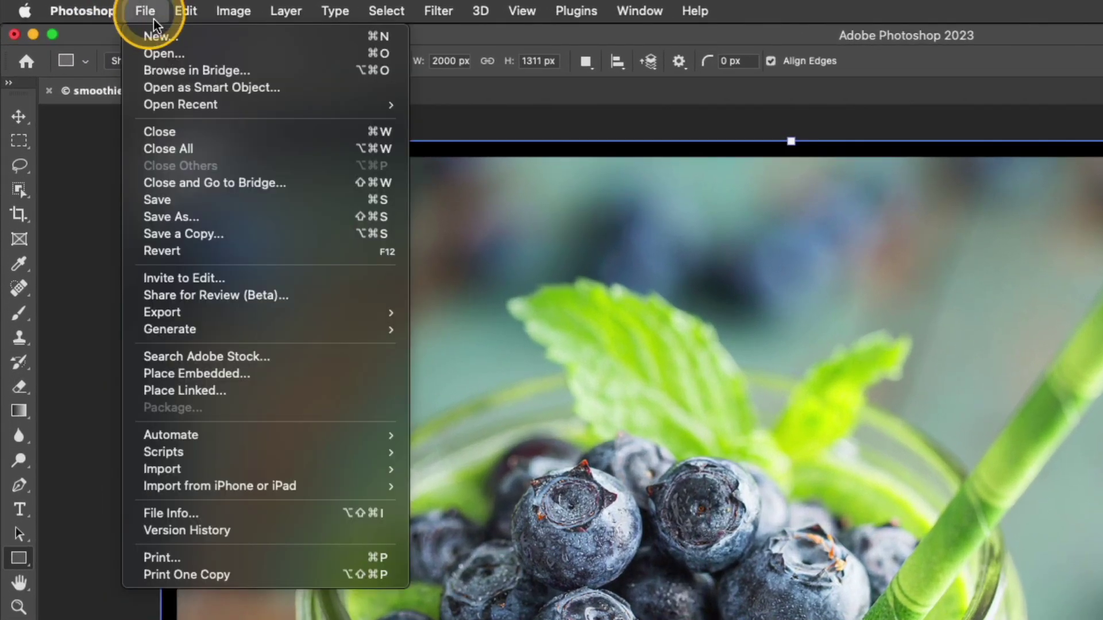
pyautogui.click(290, 235)
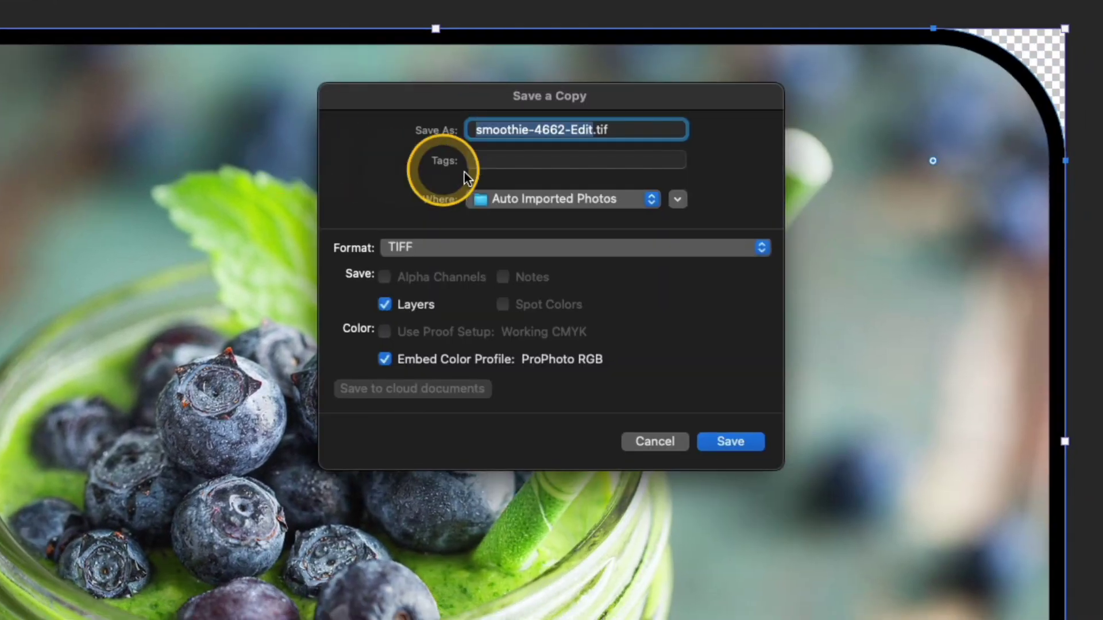
pyautogui.click(569, 194)
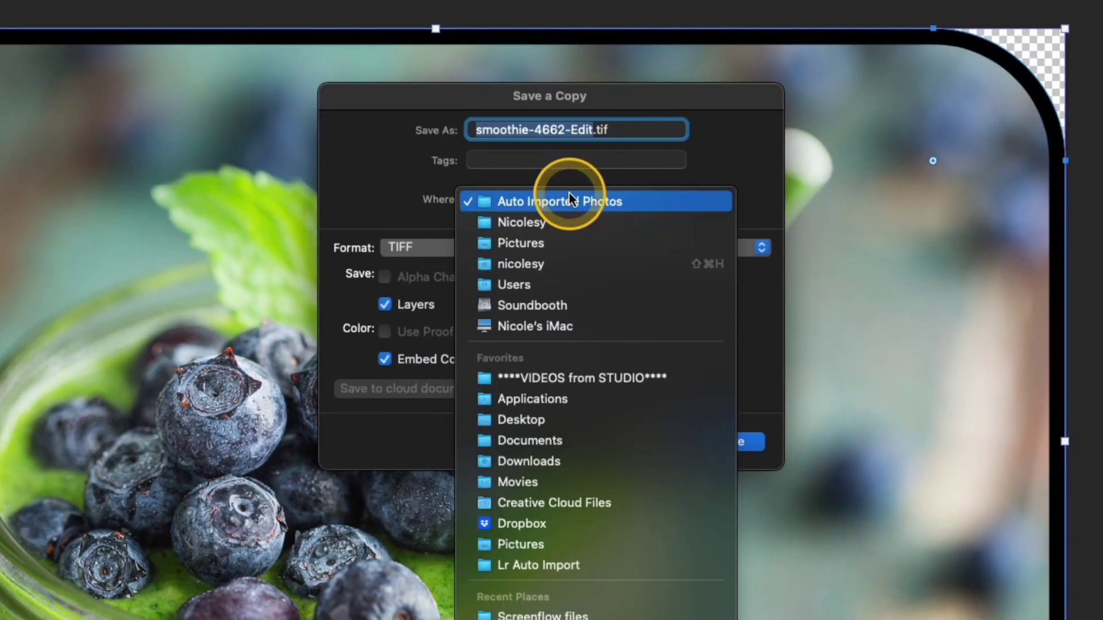
pyautogui.click(570, 247)
pyautogui.click(570, 247)
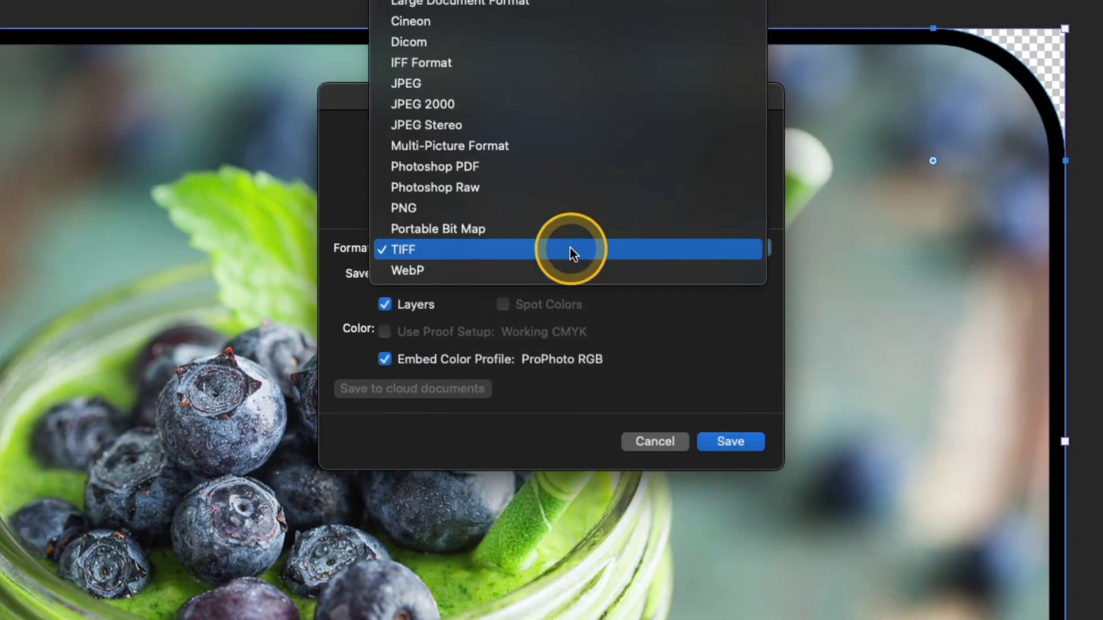
pyautogui.click(555, 209)
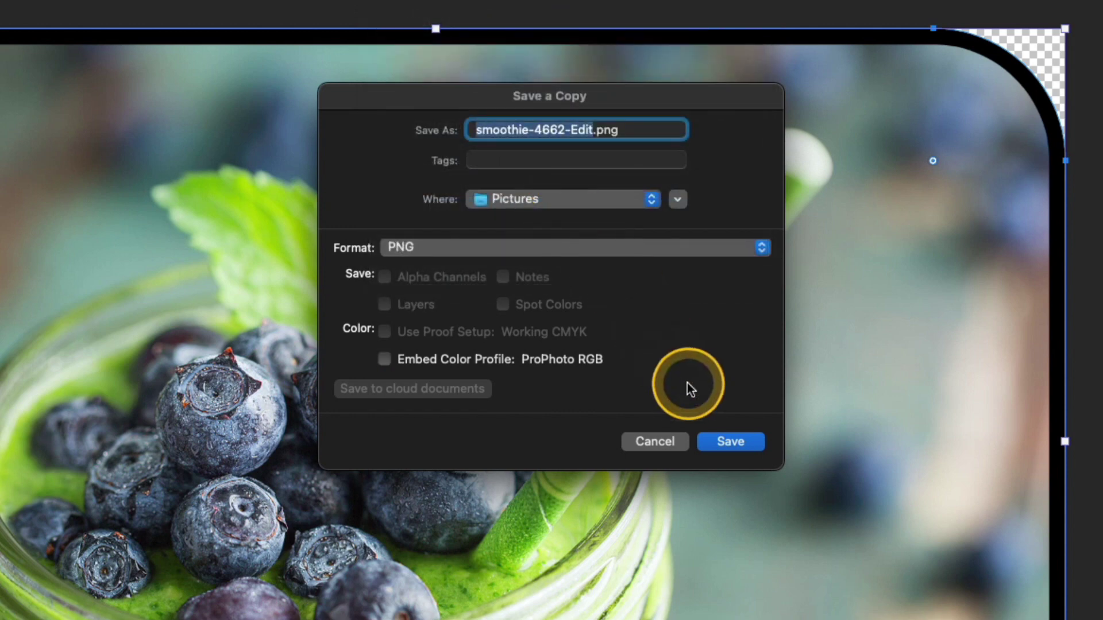
pyautogui.click(727, 446)
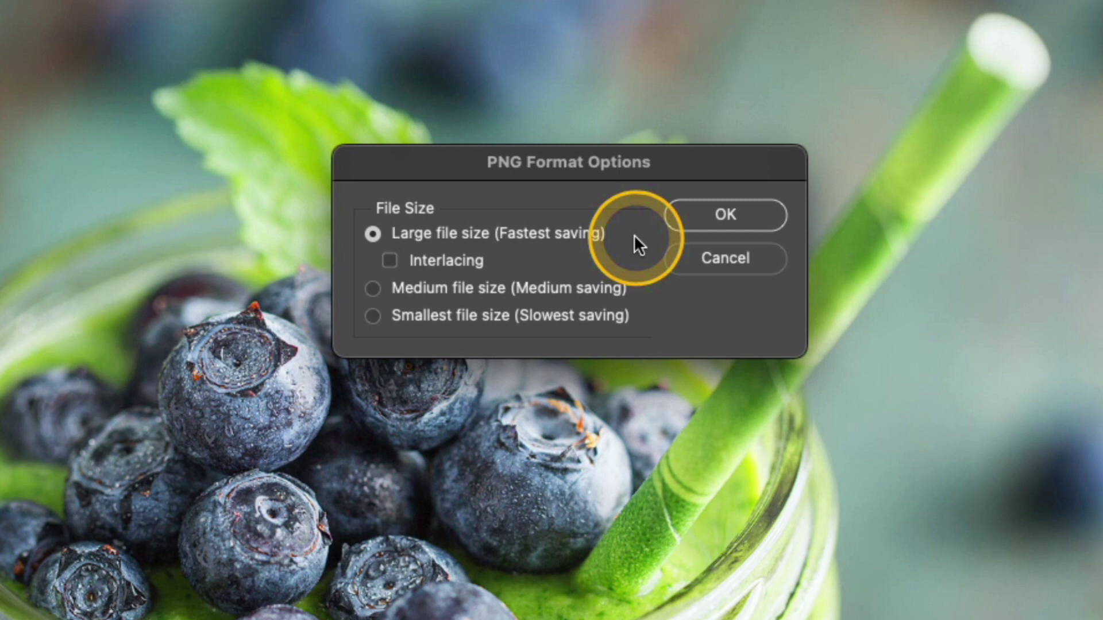
# - Choose Smallest file size in the PNG options, confirm, and view the saved file
pyautogui.click(459, 316)
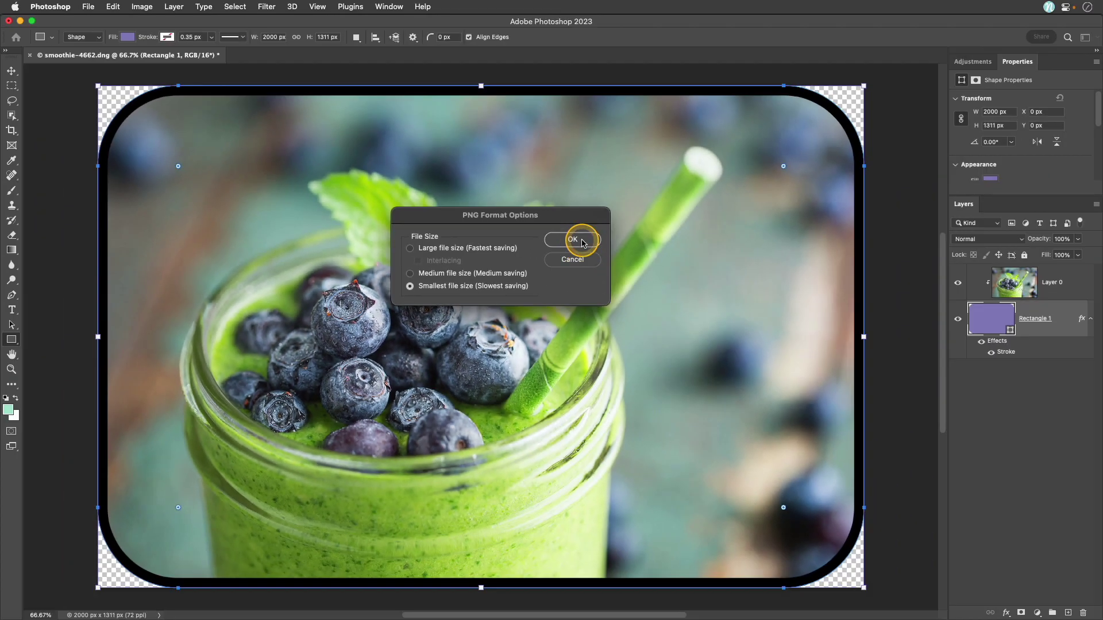
pyautogui.click(728, 217)
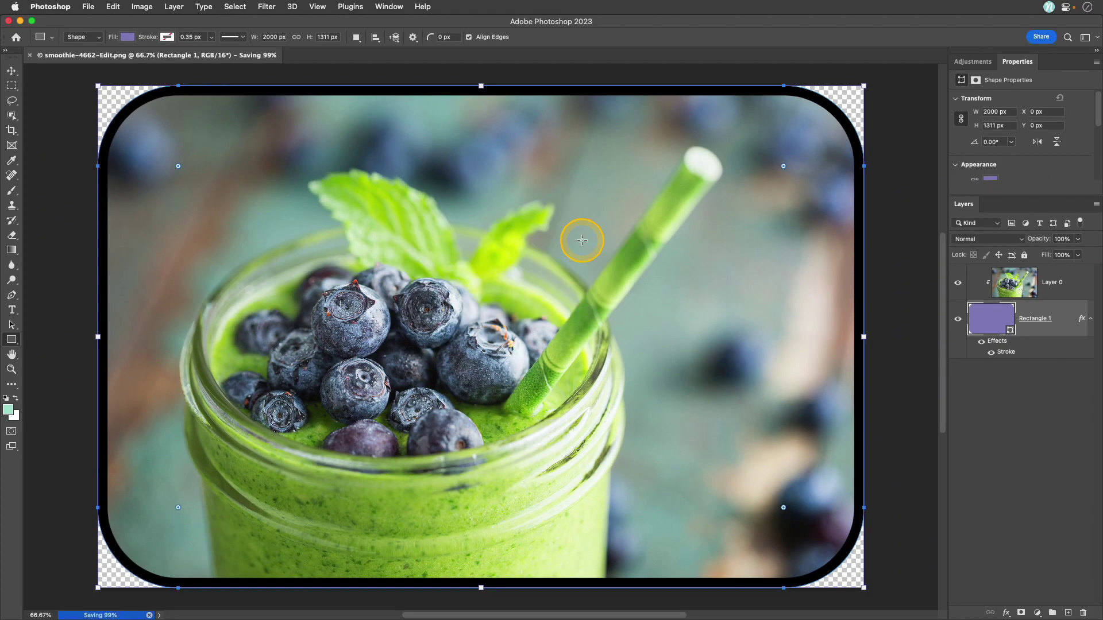
pyautogui.press('super+Tab')
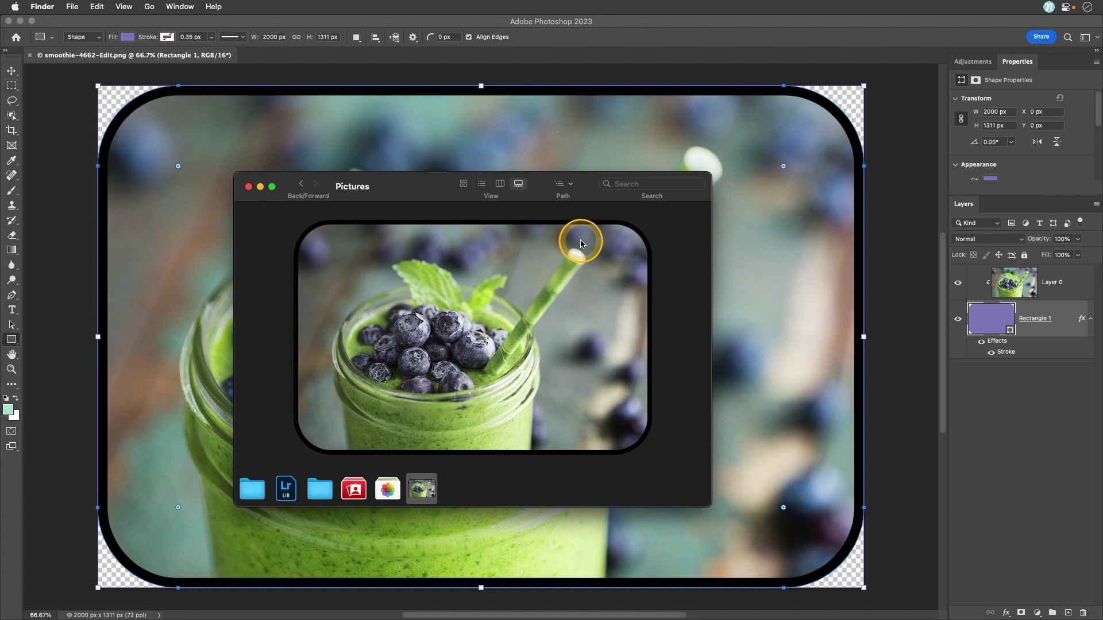